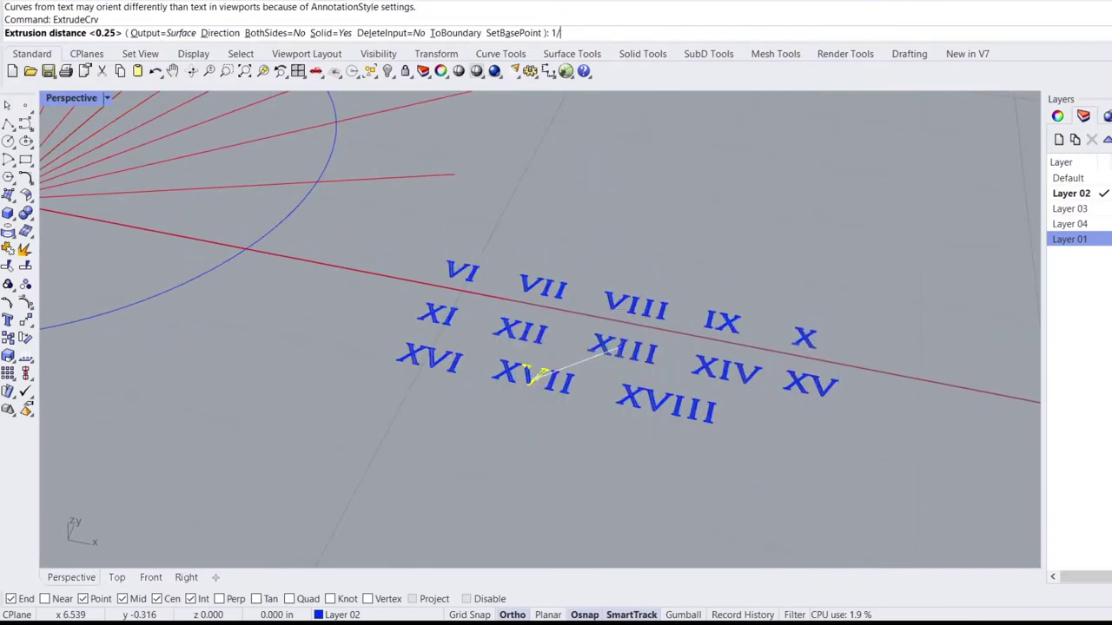
Finish extruding the numerals and delete the leftover text curves.
click(537, 375)
mouse_move(528, 456)
right_down()
mouse_move(699, 351)
mouse_move(217, 92)
right_up()
drag(409, 405, 793, 353)
key(Delete)
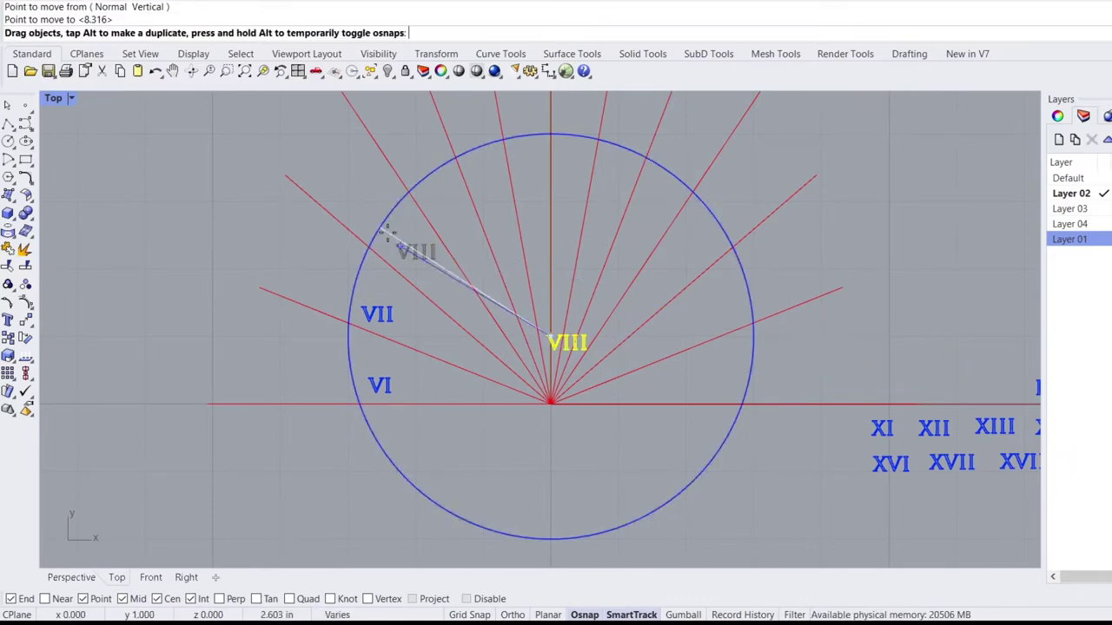
Move numerals VIII, IX, X and XI onto their hour lines around the dial.
click(459, 199)
click(290, 264)
click(137, 199)
click(180, 126)
click(798, 526)
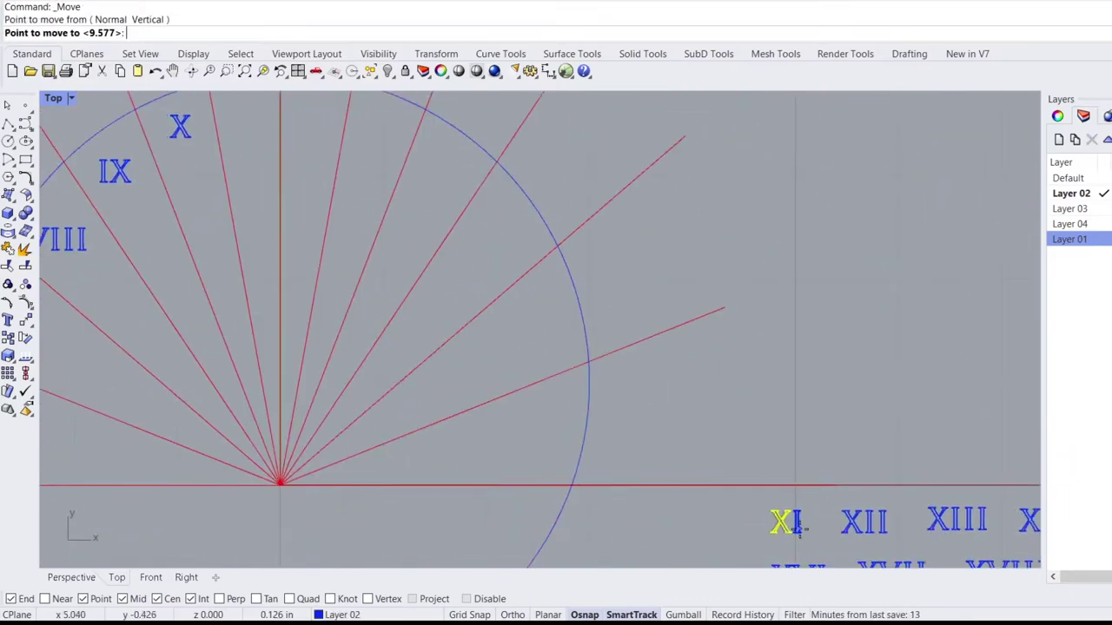
click(768, 449)
text(Group)
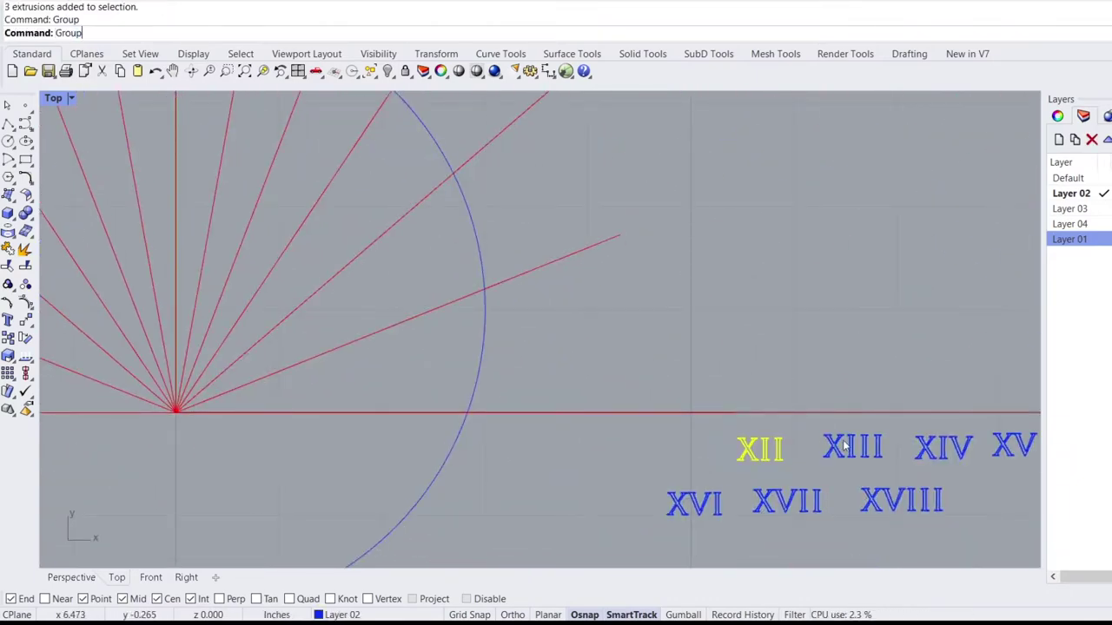
Move numerals XII and XIII onto the dial with Move (M).
text(m)
key(Return)
click(790, 431)
click(489, 252)
Move XIV and XVIII onto the dial and align VII to its hour line.
text(m)
key(Return)
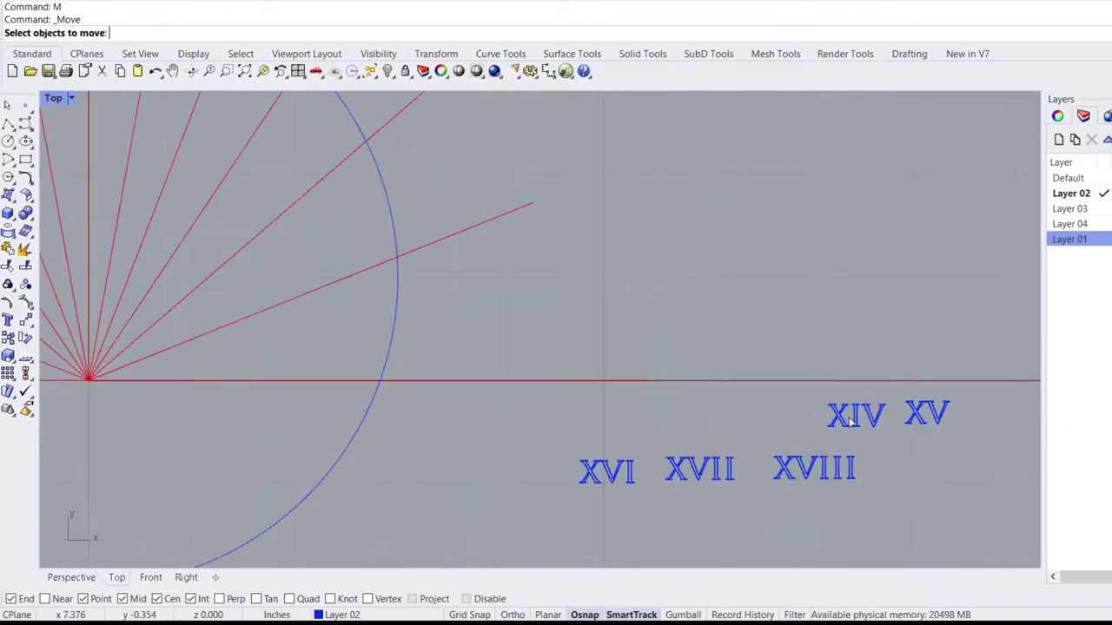
click(852, 419)
key(Return)
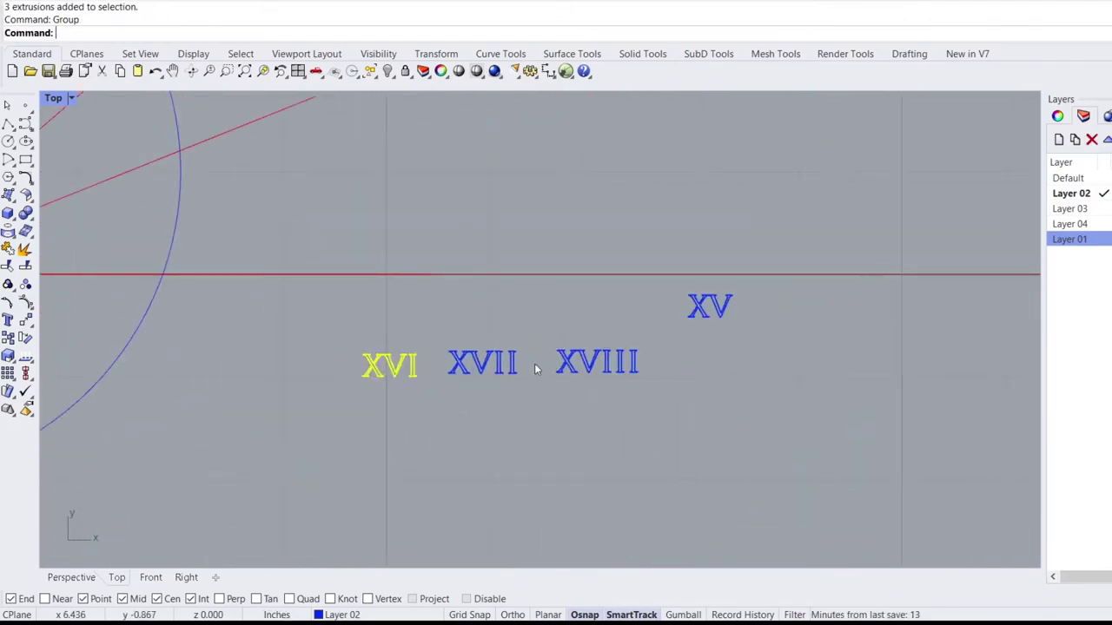
text(m)
key(Return)
click(389, 364)
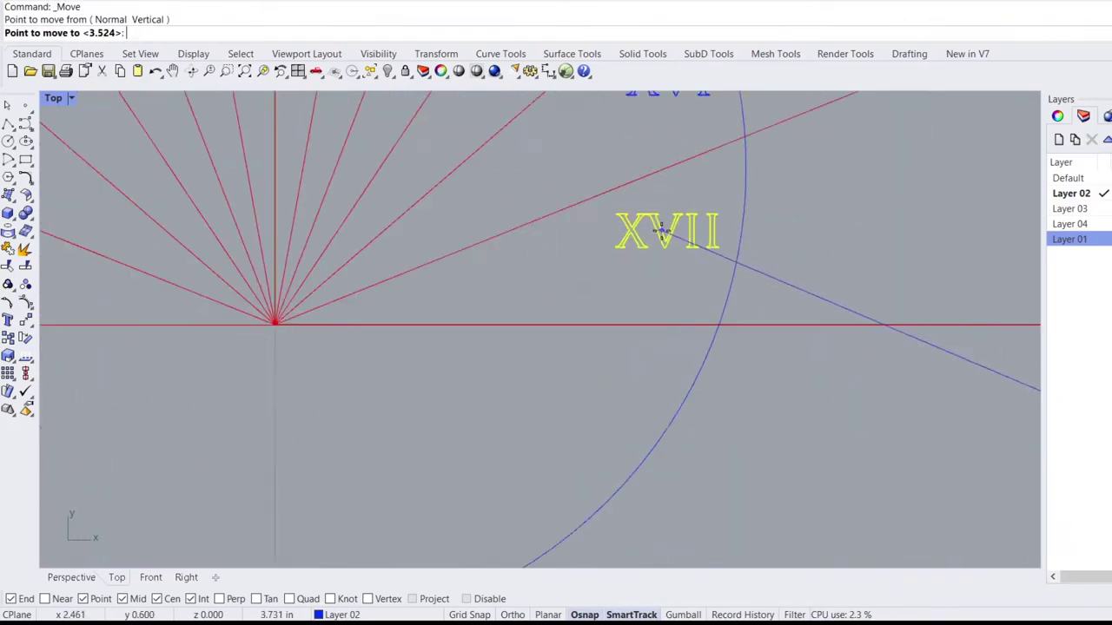
click(668, 260)
scroll(669, 261, down, 3)
scroll(668, 243, down, 2)
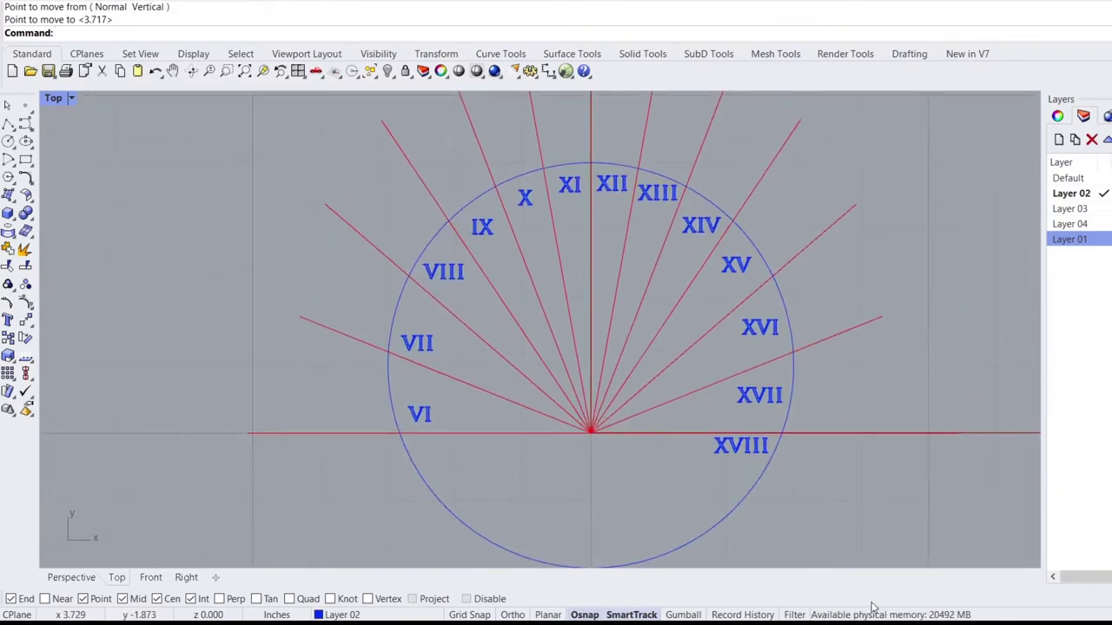
drag(446, 318, 477, 275)
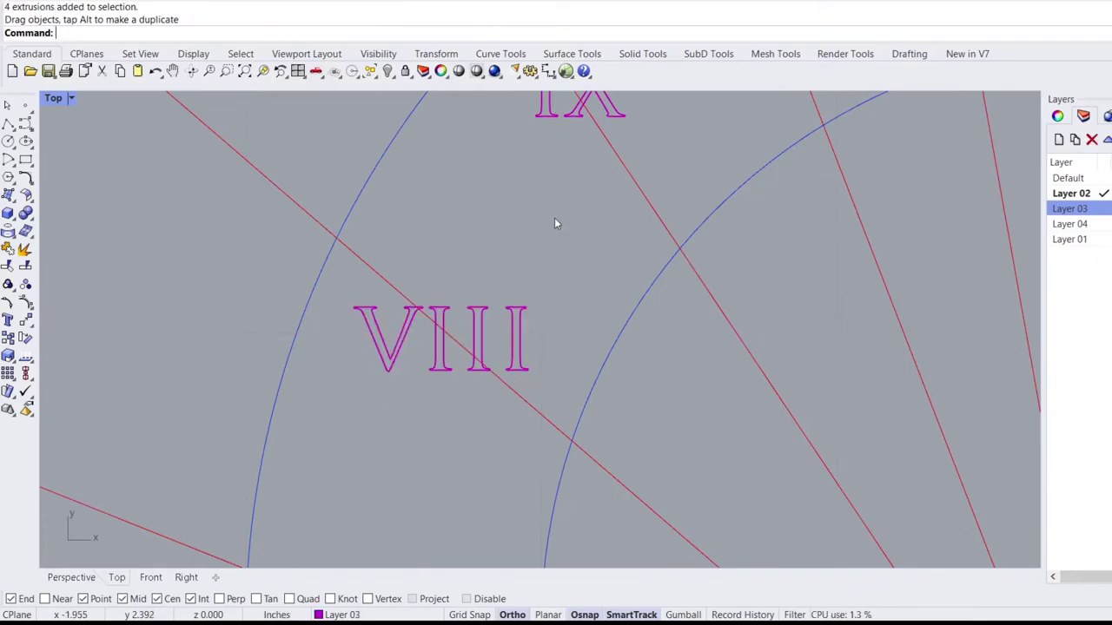
Add numeral IX to the selection for the move to Layer 03.
click(555, 265)
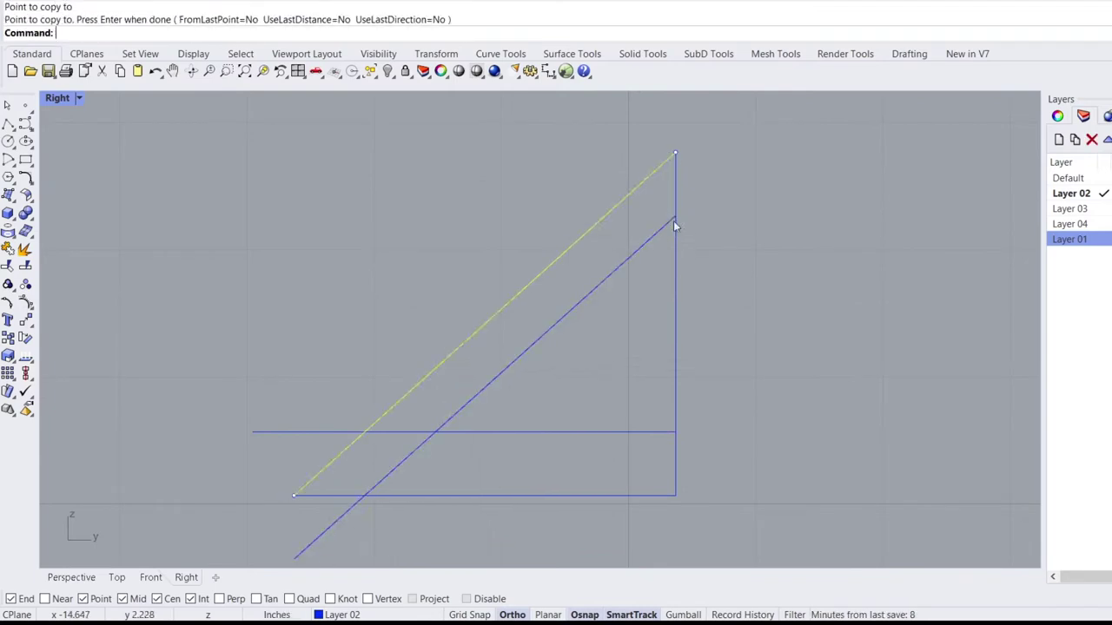
Copy the triangle's slanted edge and trim away the gnomon's excess lines.
scroll(668, 191, up, 2)
text(C)
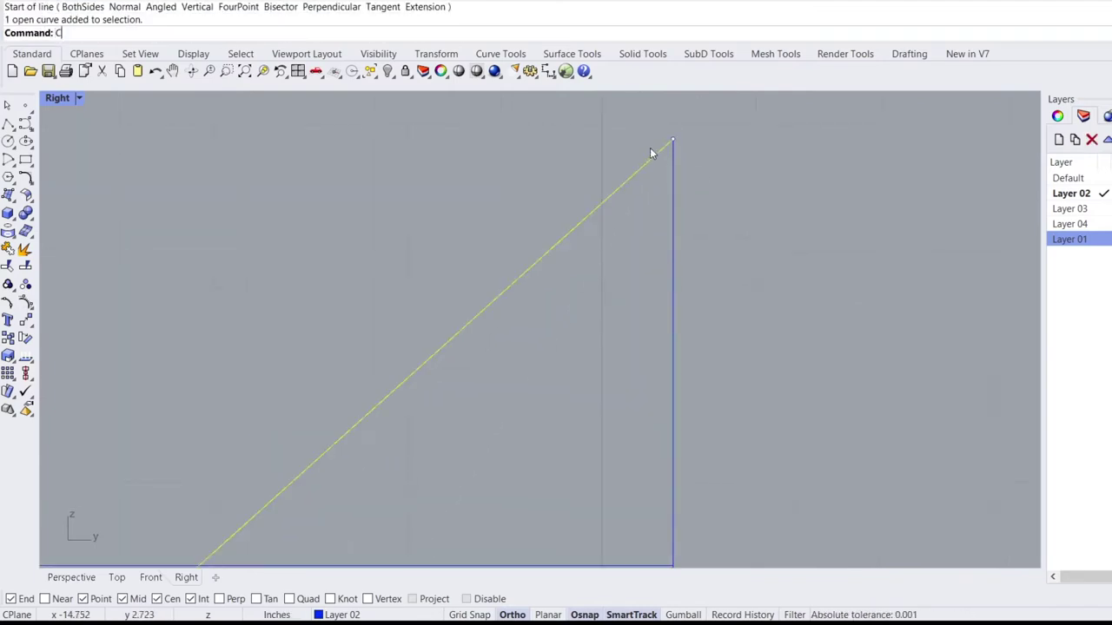
text(opy)
key(Return)
click(672, 139)
scroll(675, 191, down, 2)
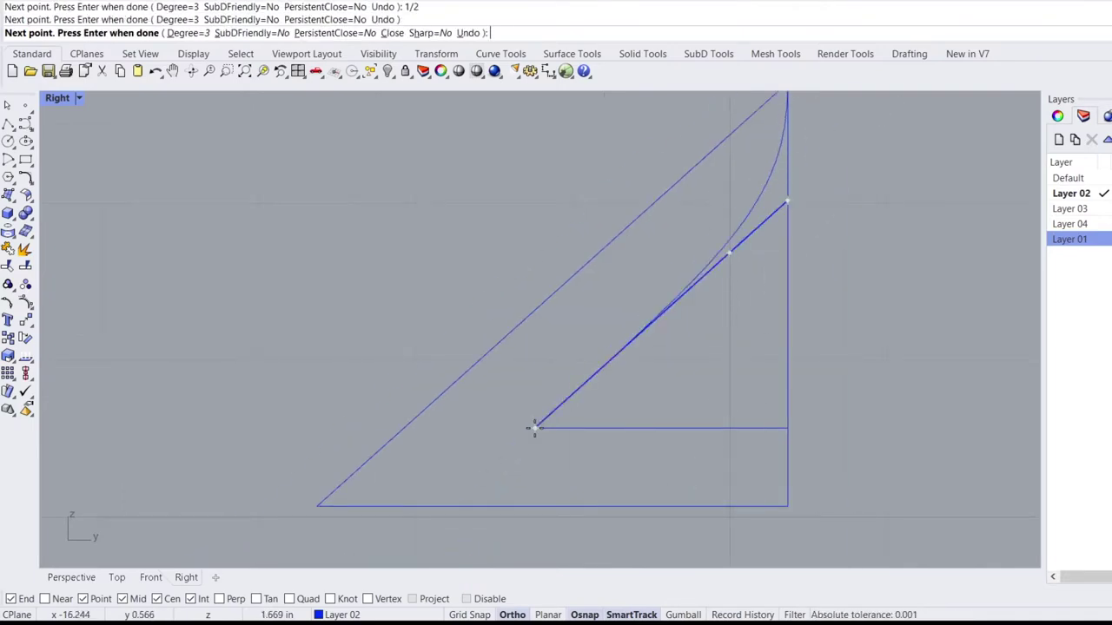
key(Return)
key(Return)
click(787, 323)
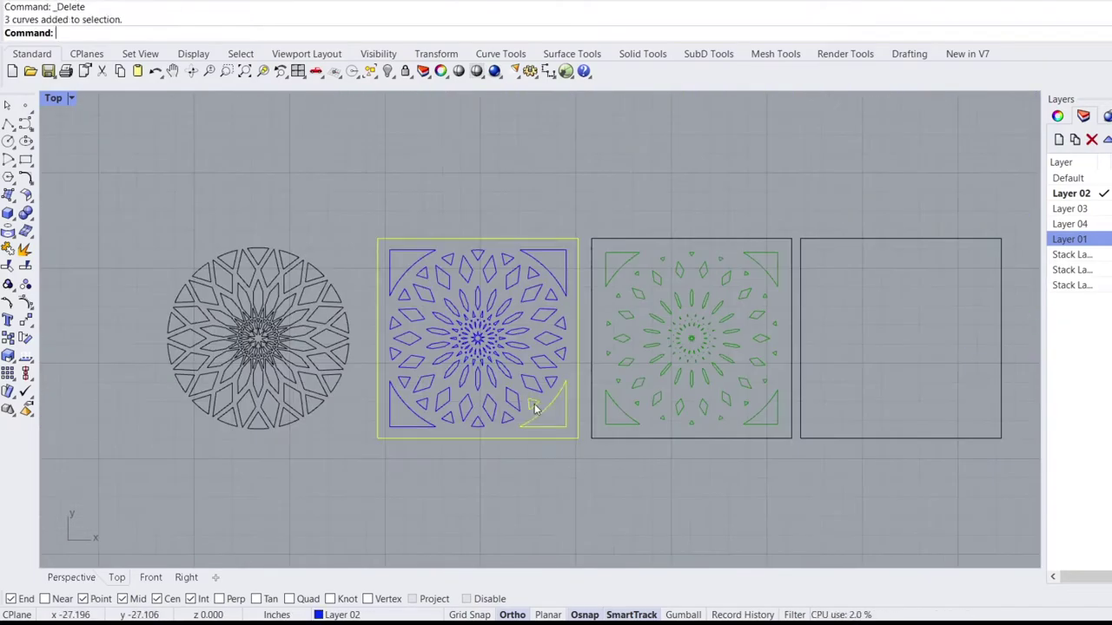
Move the extruded mandala disc layers into a stack on the dial.
scroll(534, 410, up, 2)
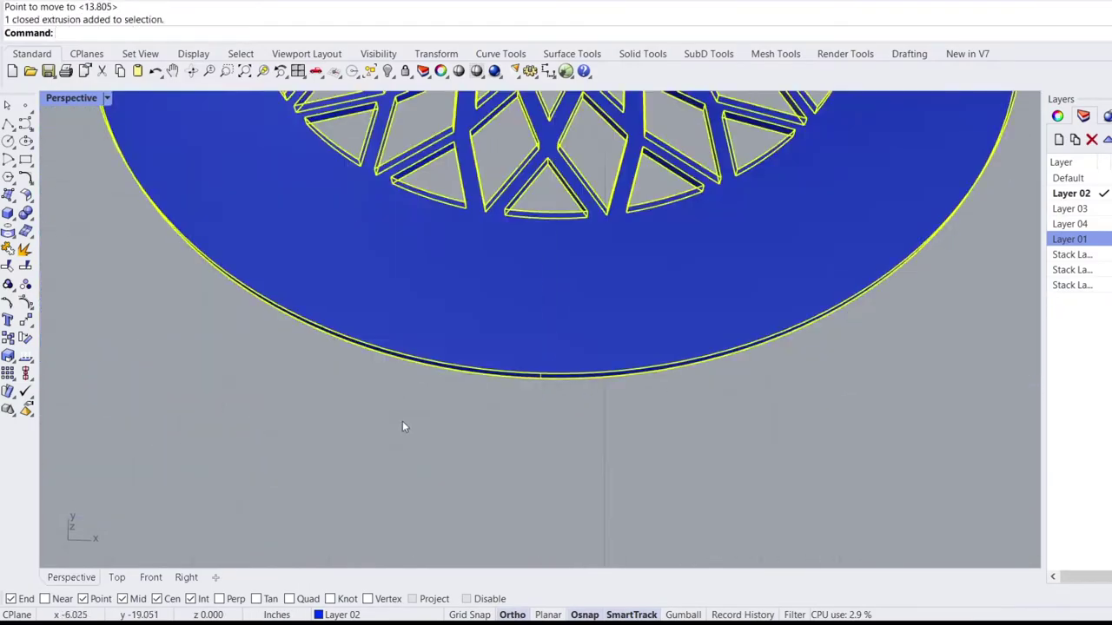
key(Return)
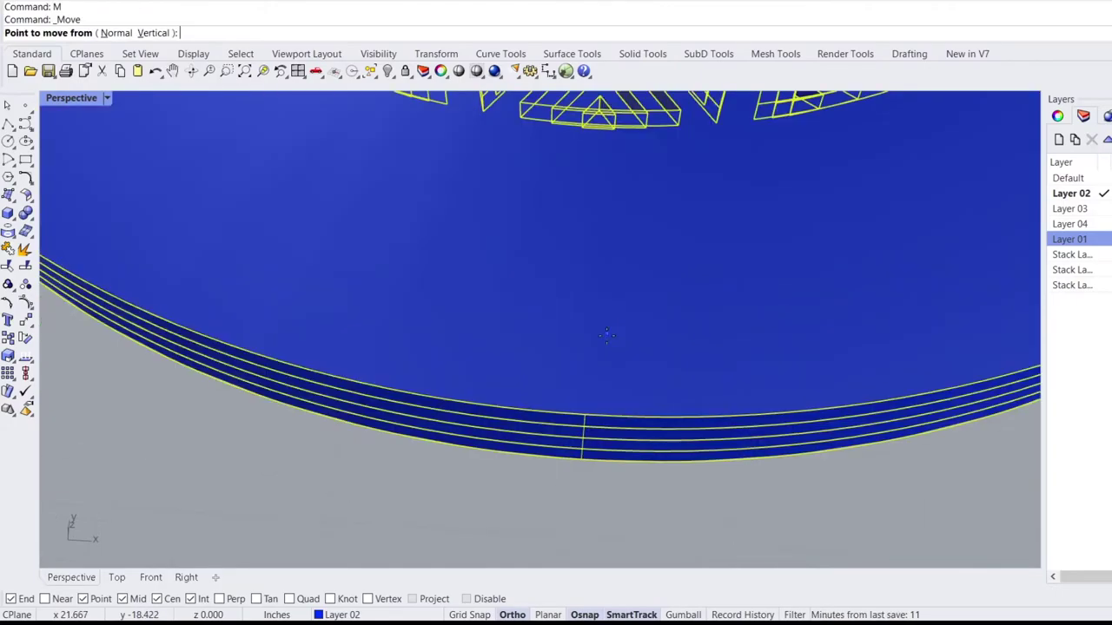
click(606, 336)
click(647, 409)
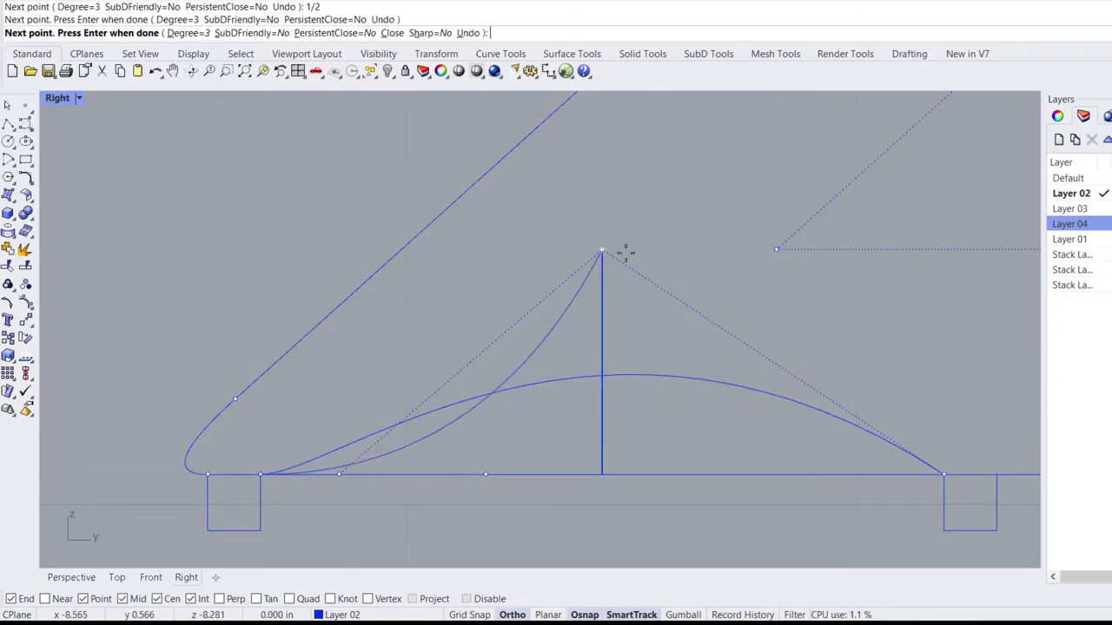
Finish the gnomon profile curve, then select the vertical guide line and lower arc.
key(Return)
scroll(597, 522, down, 5)
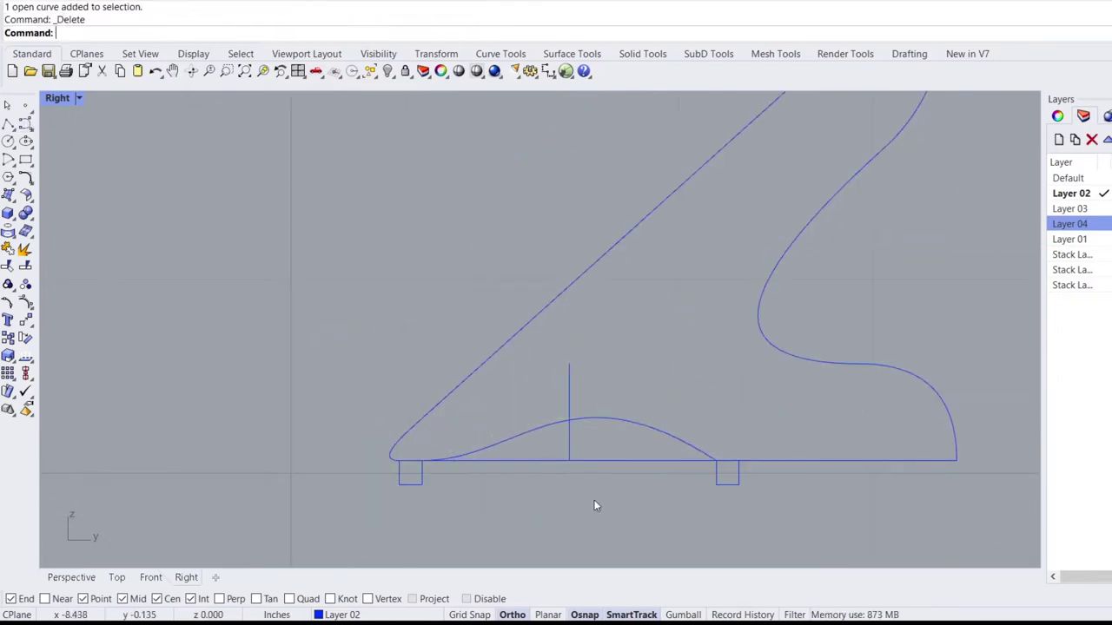
scroll(596, 505, up, 3)
click(556, 408)
Finish the new gnomon curve and delete the leftover right-hand curve pieces.
scroll(364, 421, down, 2)
click(415, 407)
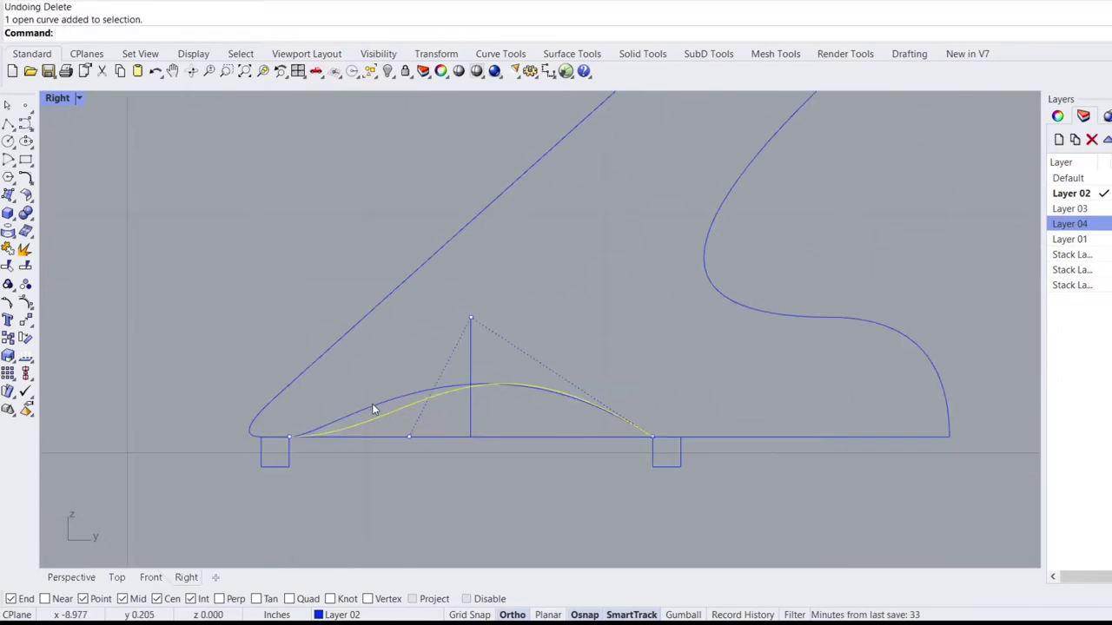
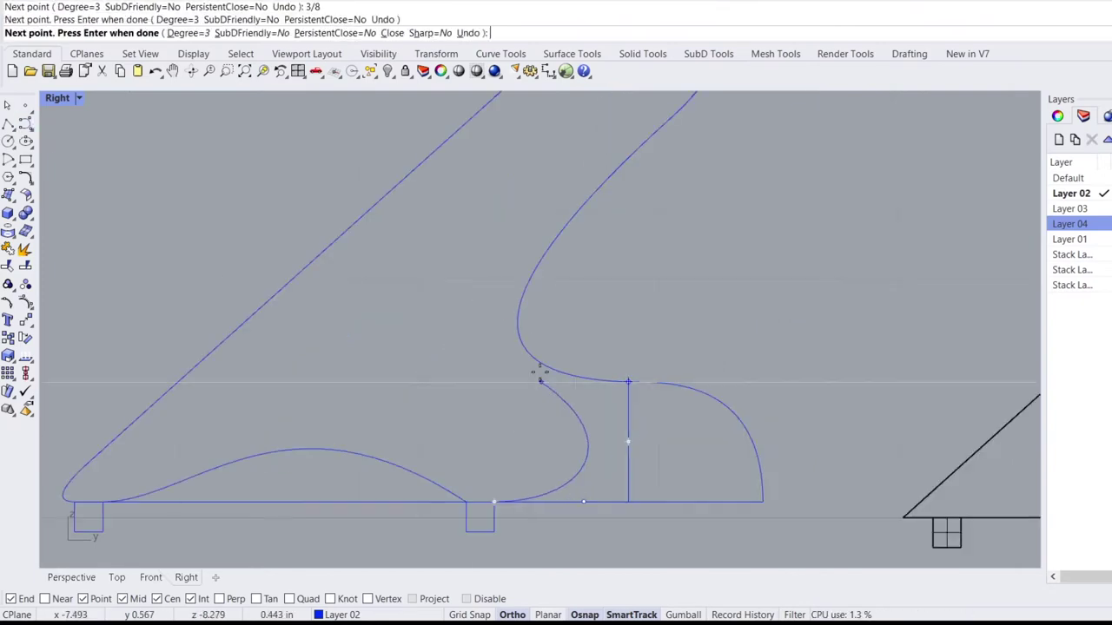
Finish the new gnomon curve and delete the leftover right-hand curve pieces.
scroll(528, 358, up, 5)
key(Return)
Explode the gnomon outline and delete its straight bottom segment.
scroll(632, 436, down, 5)
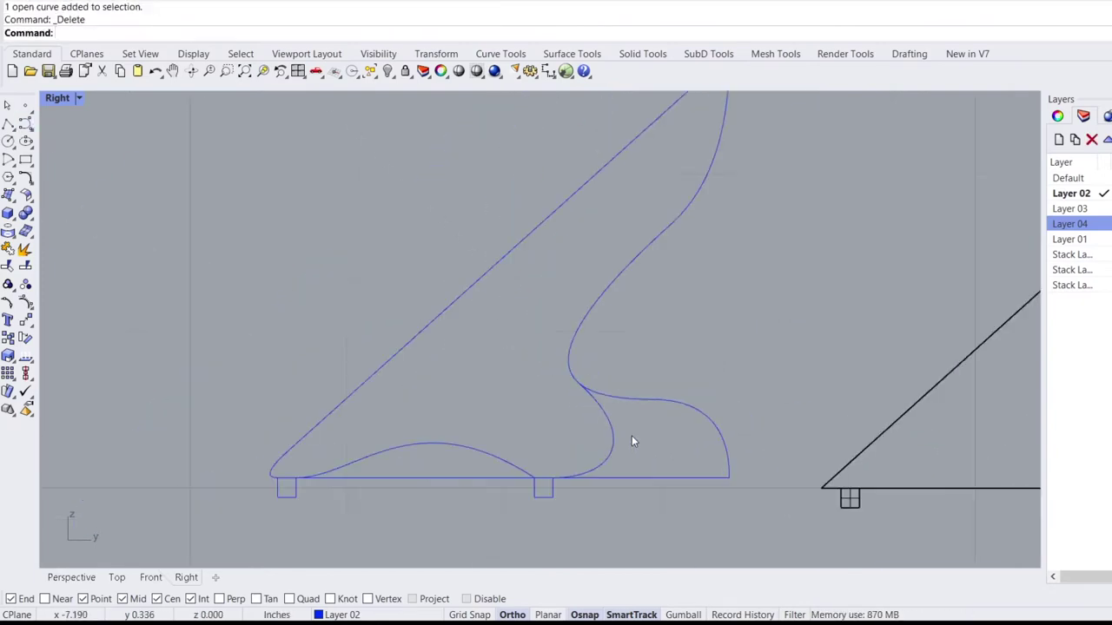
click(654, 470)
key(Delete)
click(492, 479)
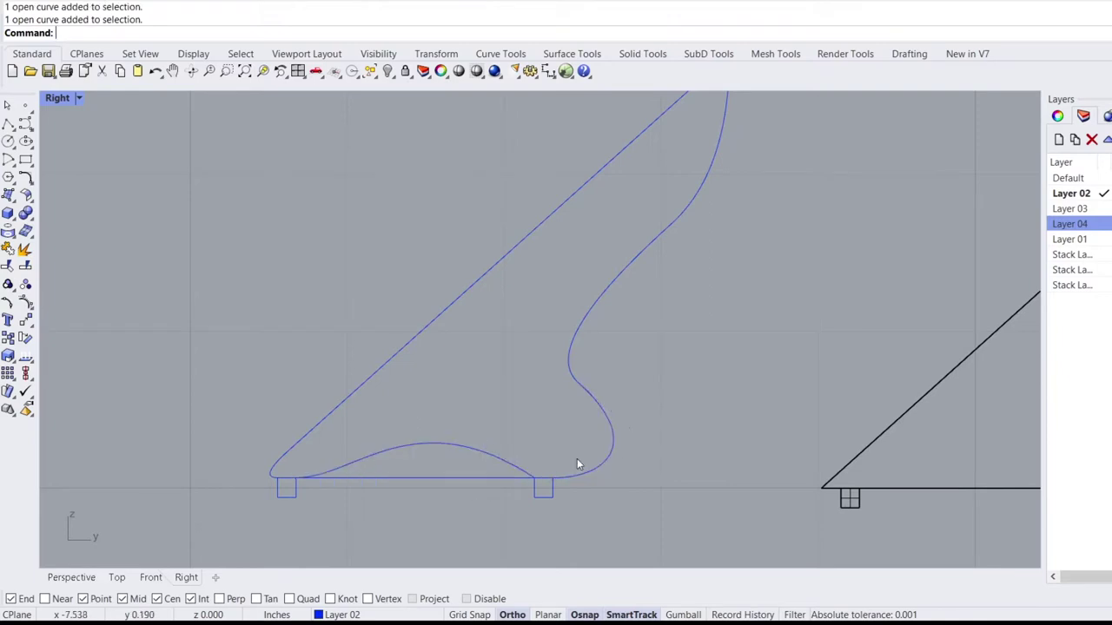
scroll(573, 457, down, 2)
scroll(439, 489, up, 1)
text(explode)
key(Return)
click(438, 488)
key(Delete)
click(476, 478)
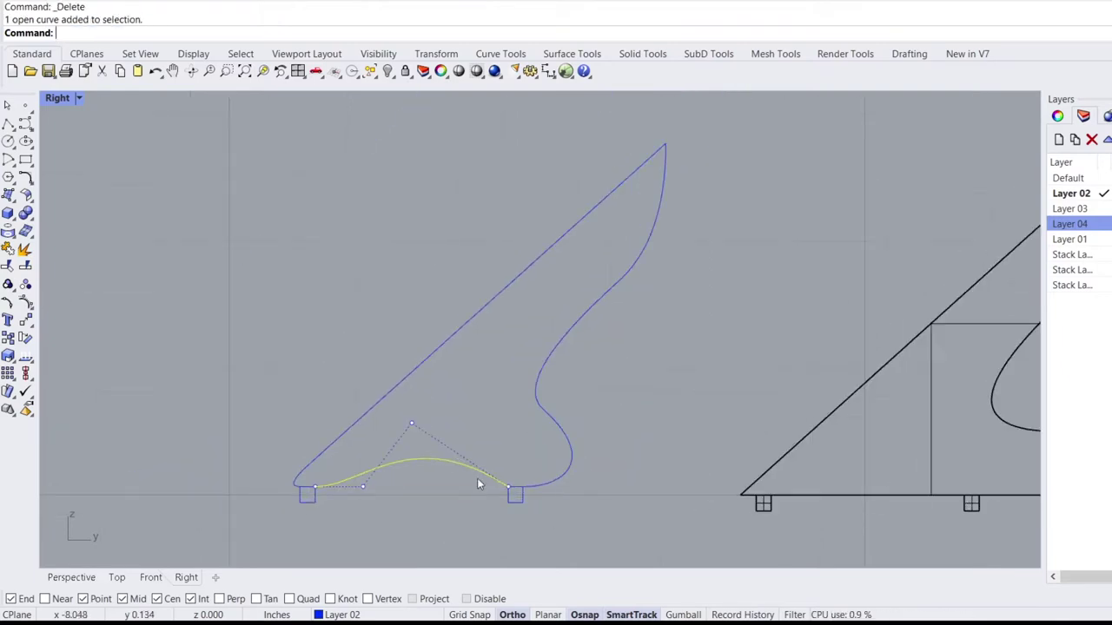
Join the remaining gnomon side curves into one continuous outline.
scroll(298, 482, up, 2)
text(join)
key(Return)
text(line)
key(Return)
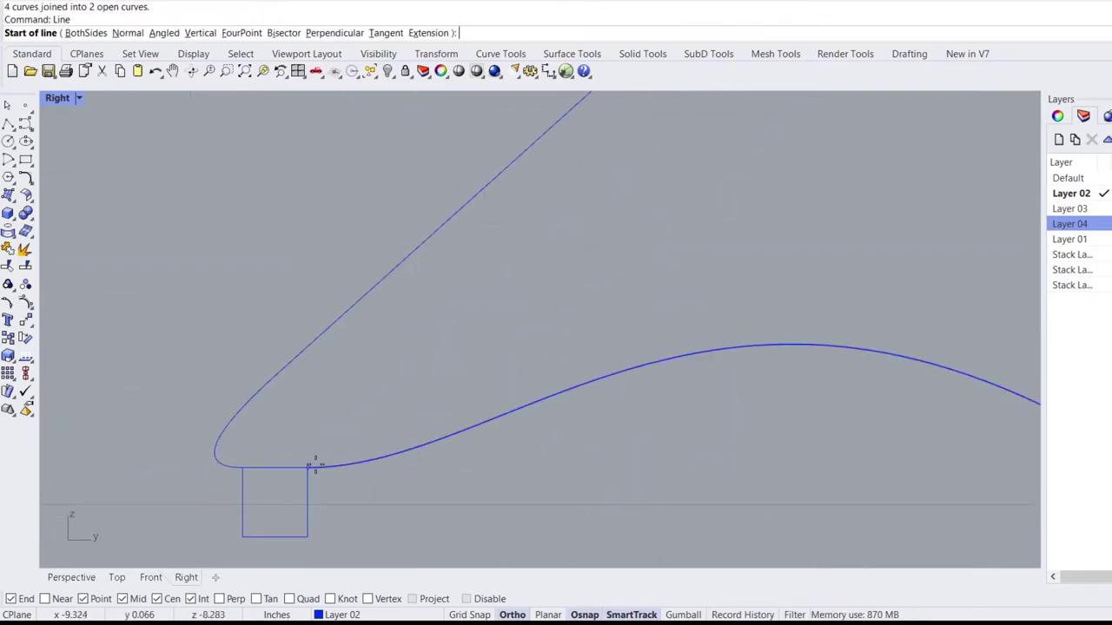
click(276, 475)
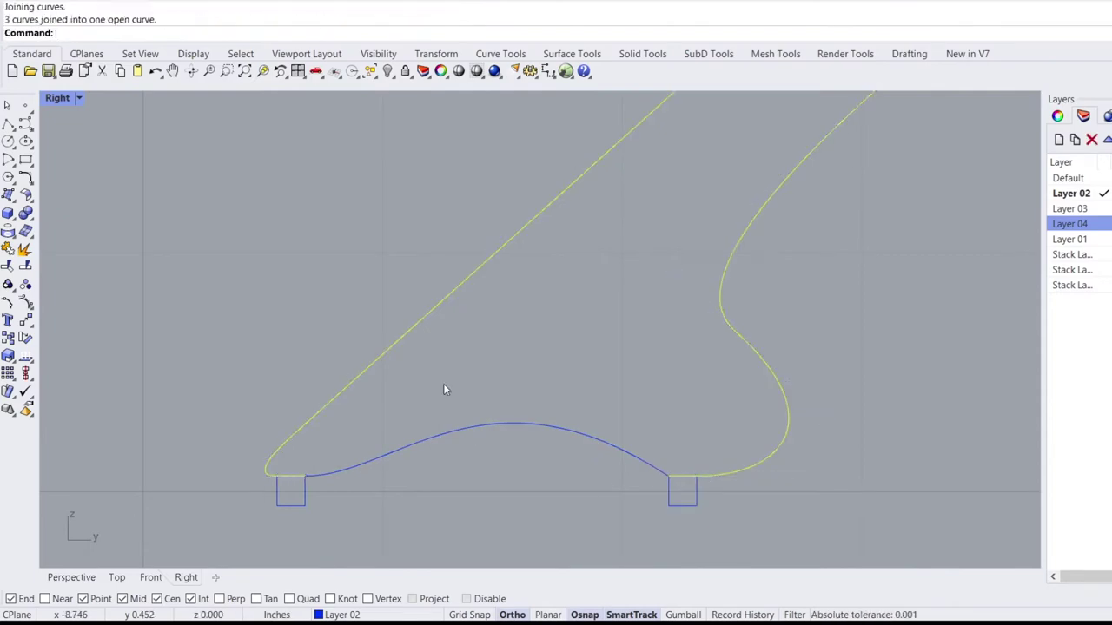
click(447, 437)
key(Return)
scroll(446, 434, down, 3)
click(553, 458)
Sweep the profile along the gnomon rail into a solid, then union it with the dial.
scroll(452, 469, up, 3)
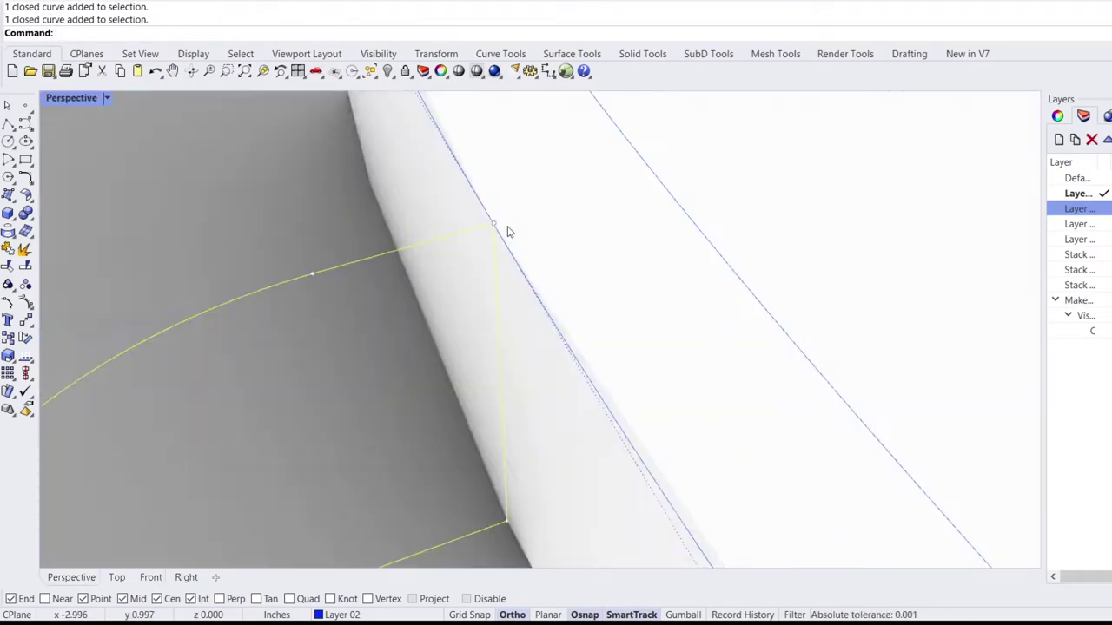
click(487, 233)
key(Return)
text(Boolean)
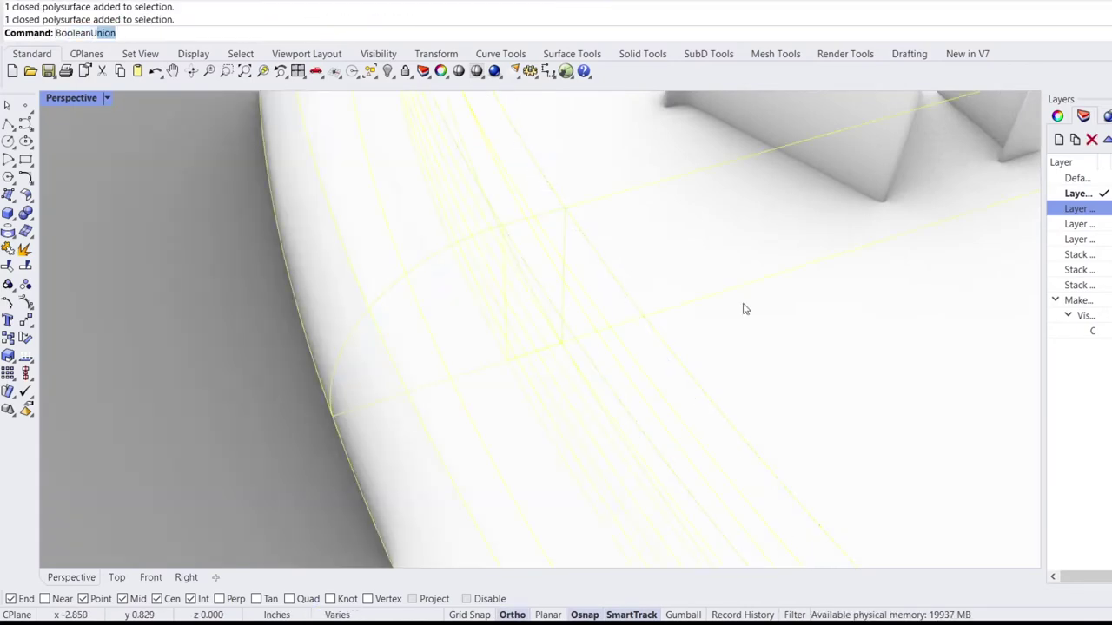
key(Return)
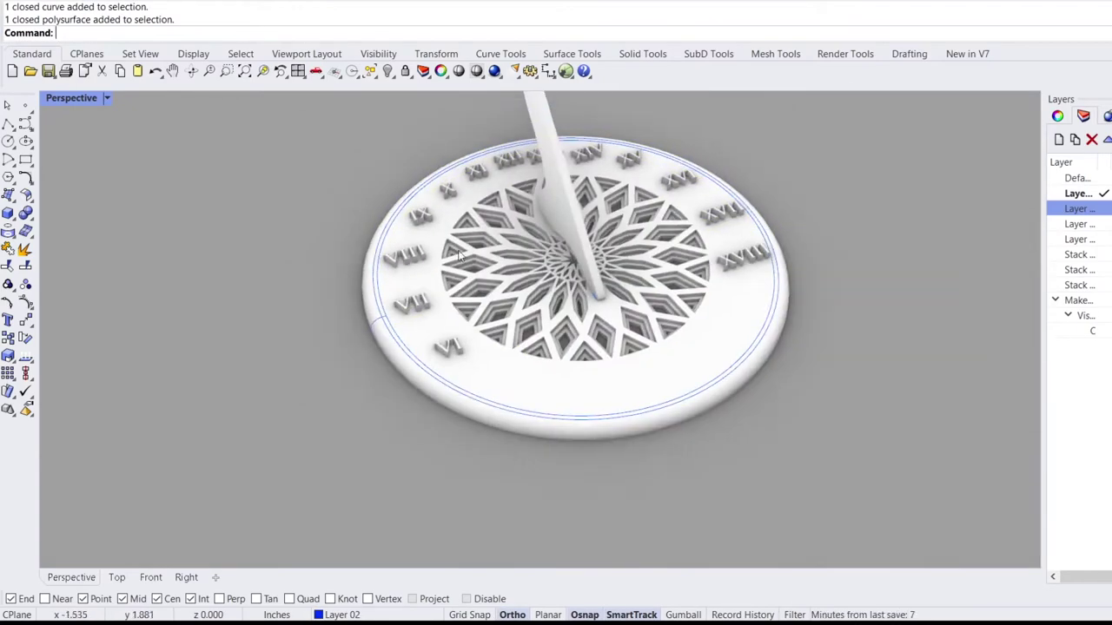